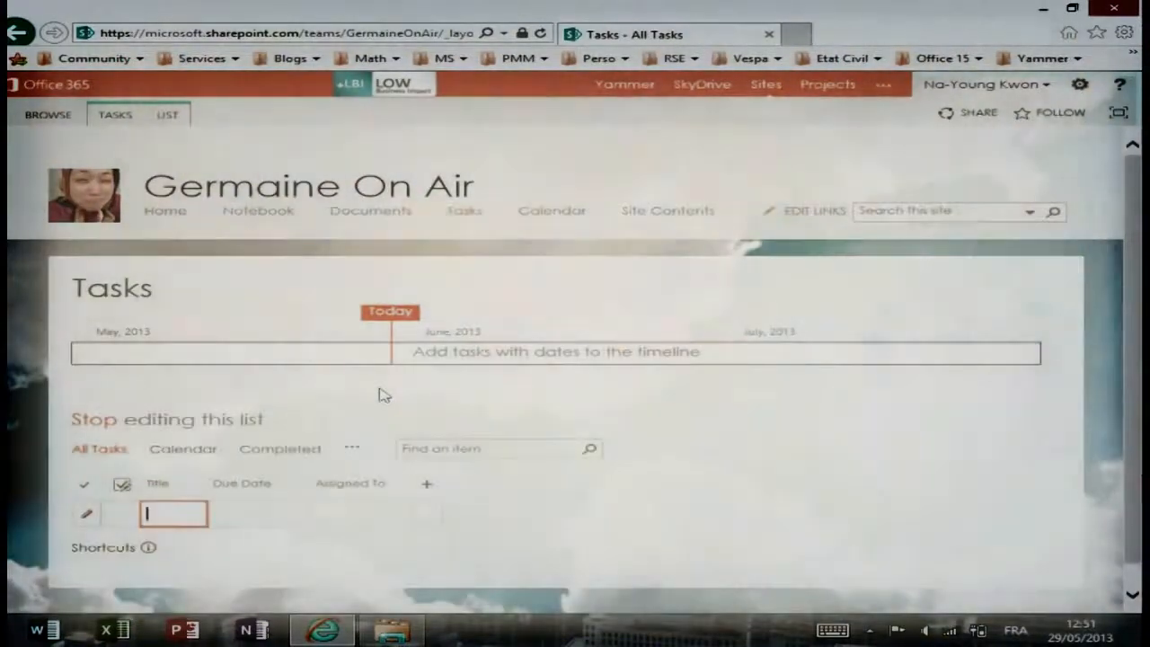
Title the new task 'Liste des démos', set its due date to 6/6/2013, and open the assignee people search.
{"action": "type", "text": "Liste"}
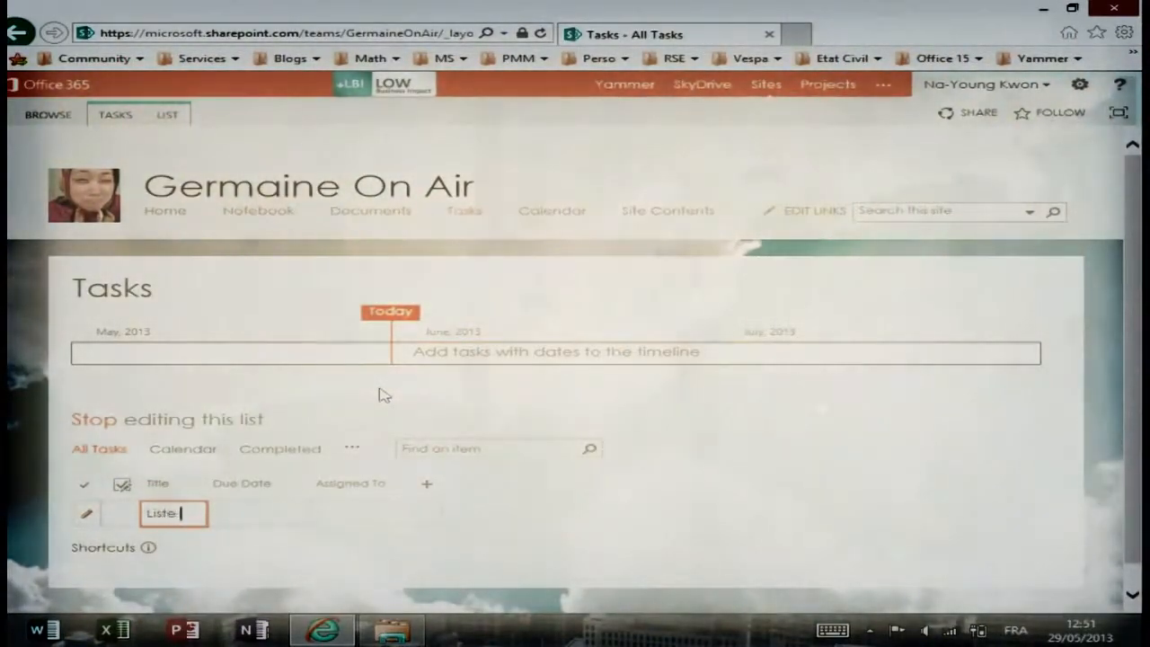
{"action": "type", "text": " des démos"}
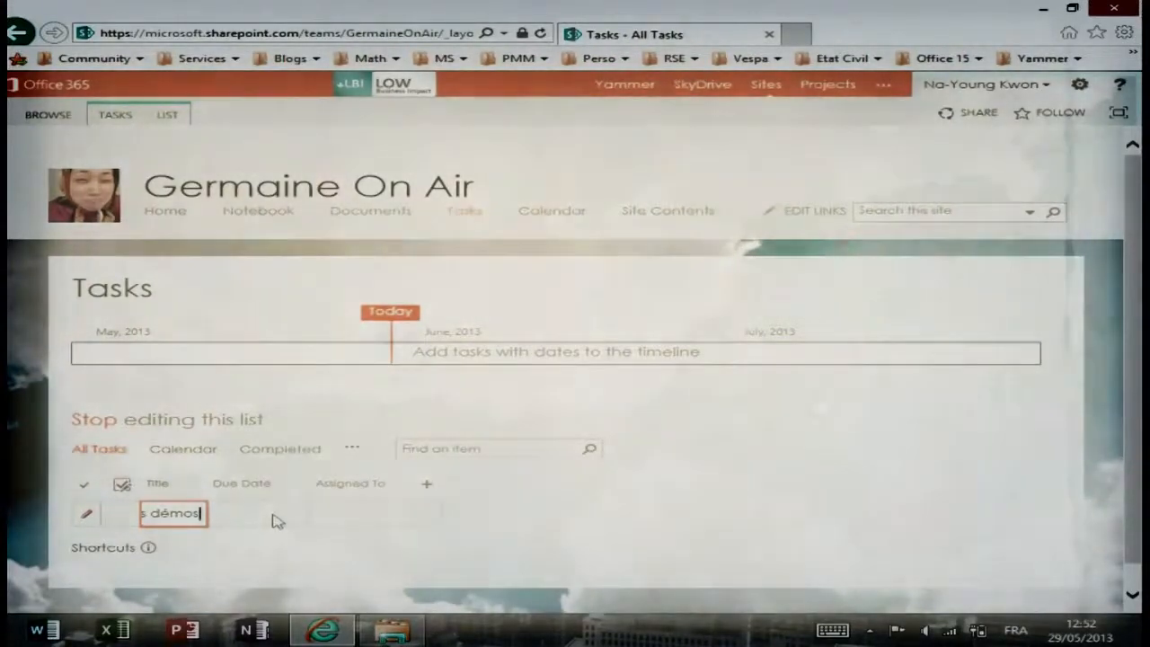
{"action": "left_click", "coordinate": [276, 521]}
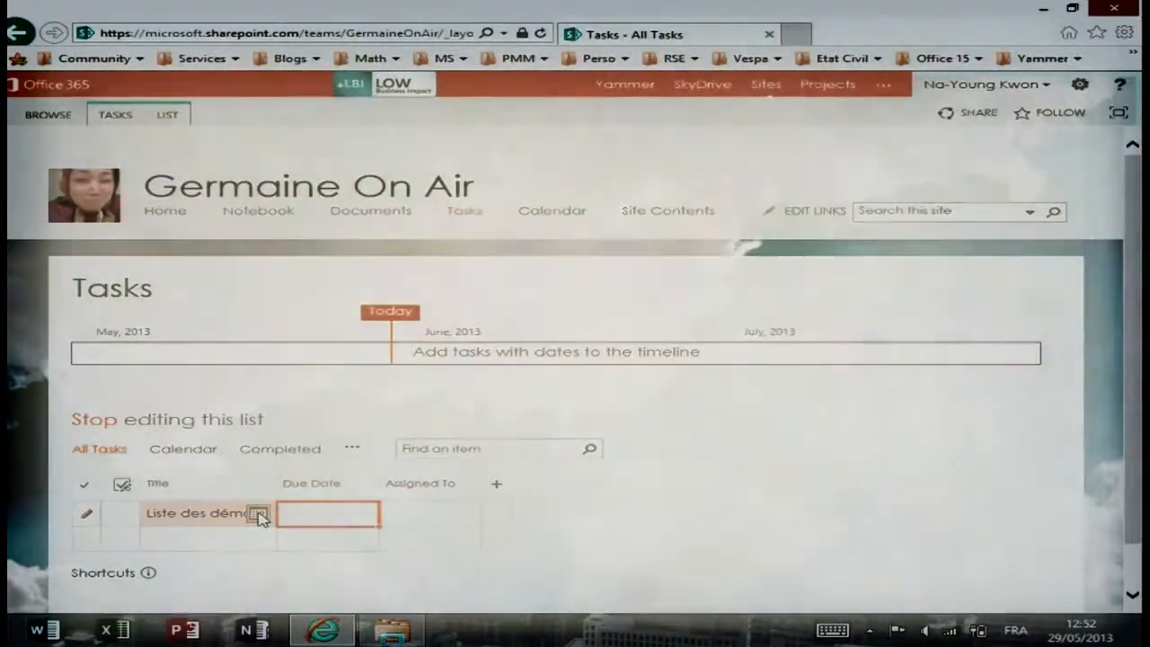
{"action": "left_click", "coordinate": [257, 515]}
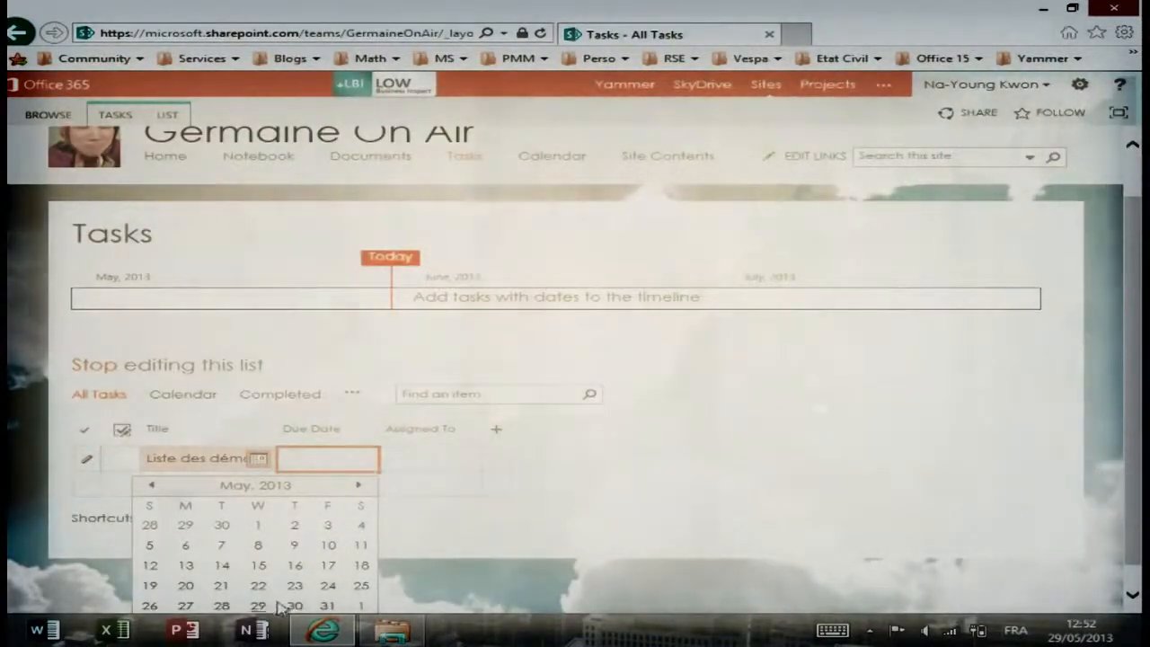
{"action": "left_click", "coordinate": [362, 487]}
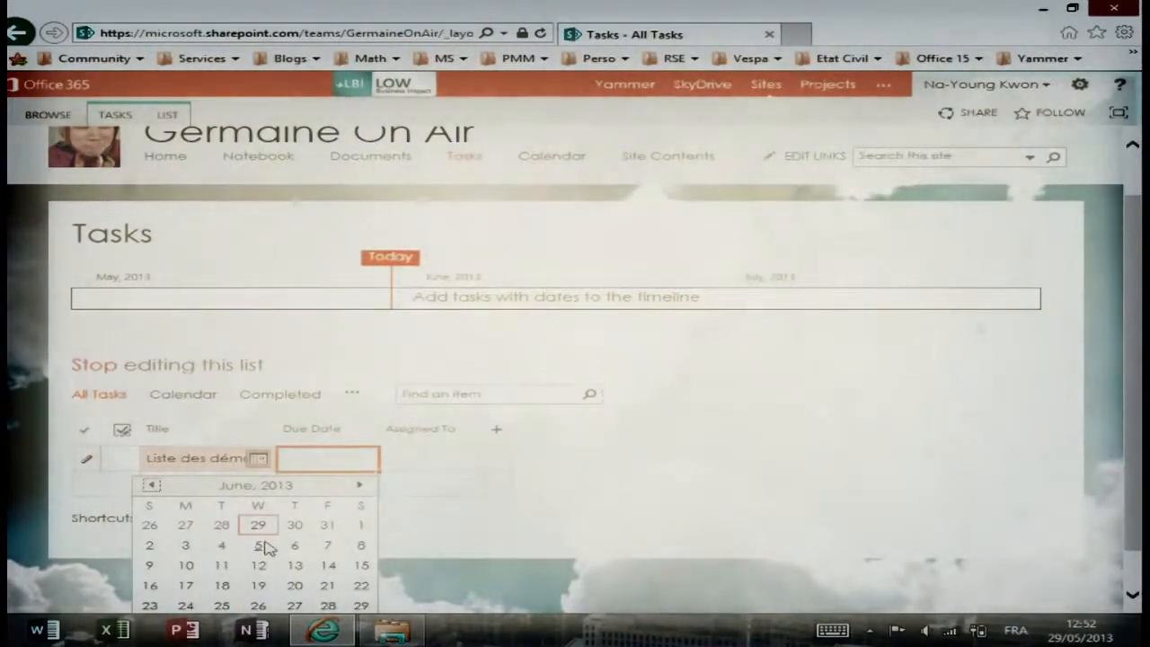
{"action": "left_click", "coordinate": [297, 547]}
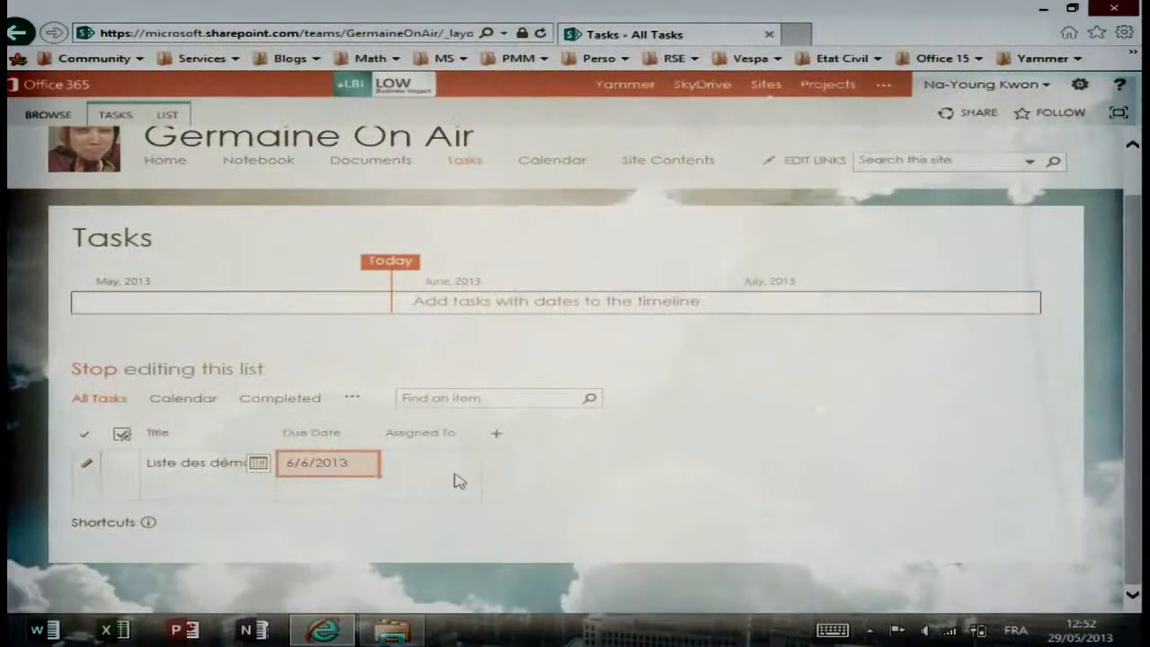
{"action": "left_click", "coordinate": [423, 462]}
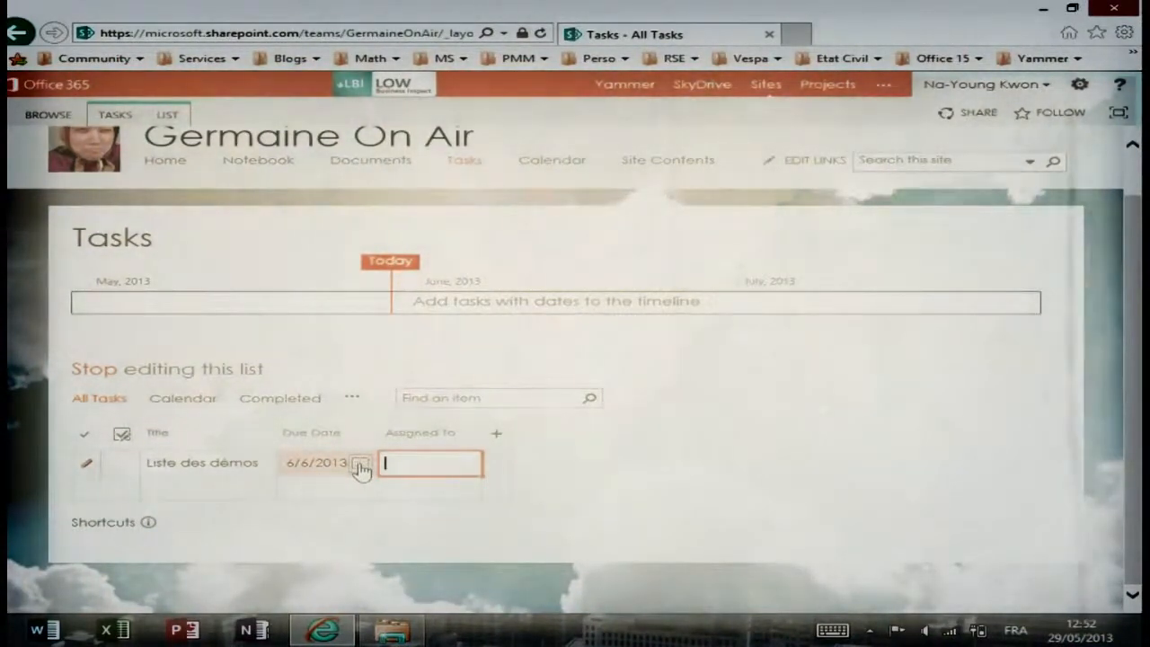
{"action": "left_click", "coordinate": [360, 466]}
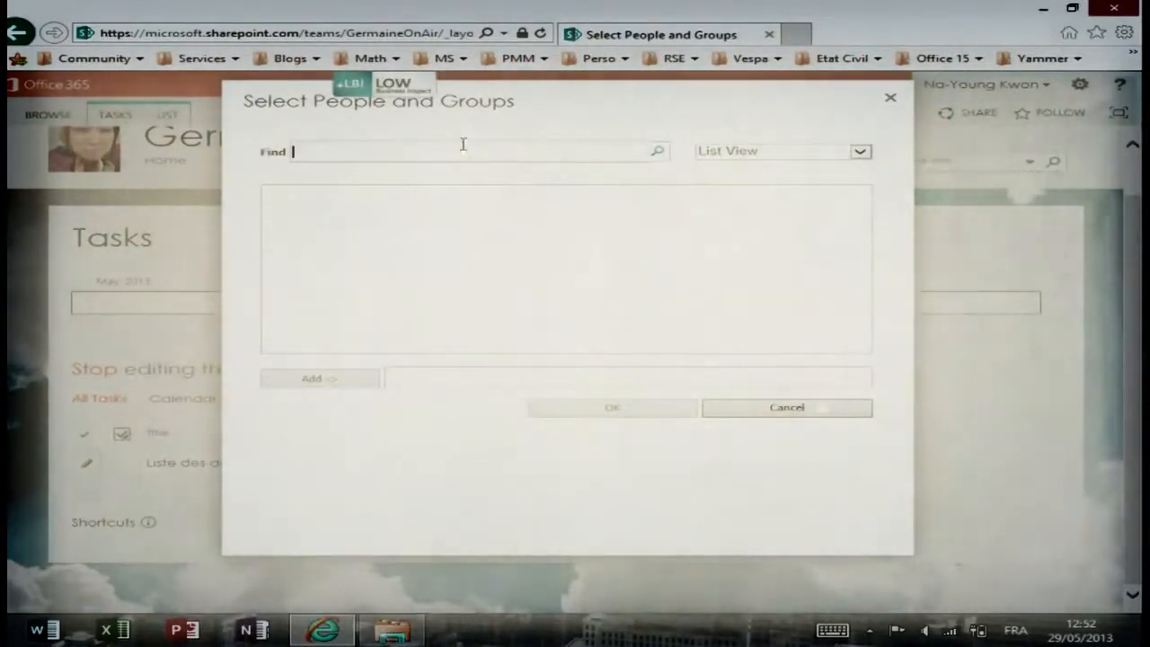
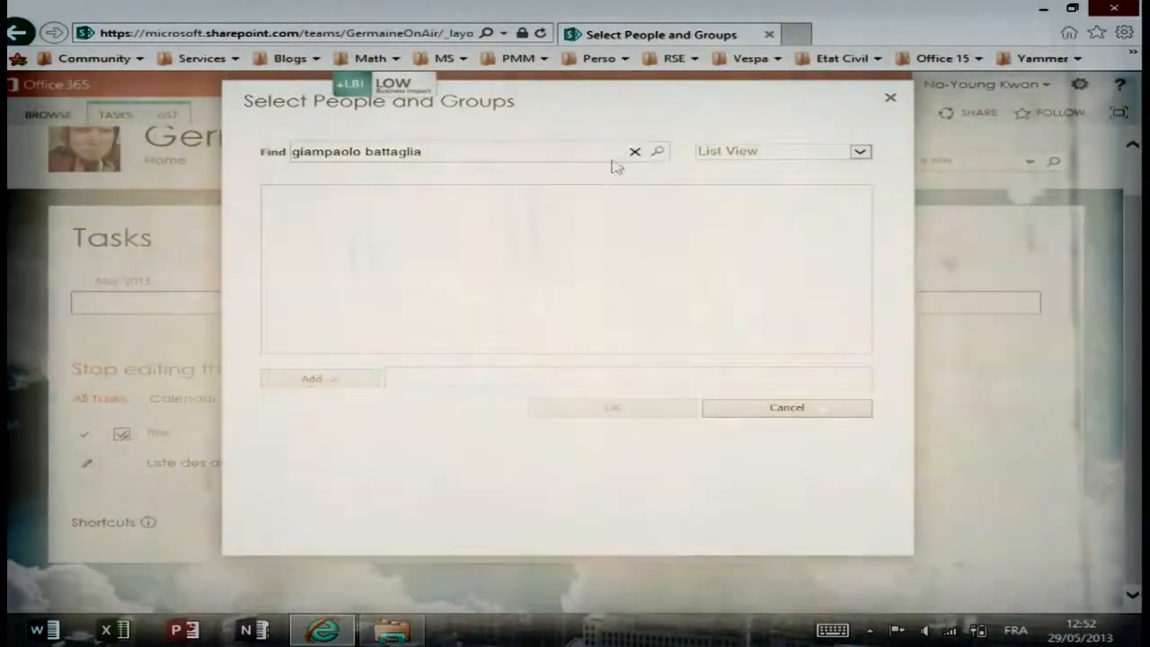
Search the directory for the colleague's name, select the match, and add them as assignee.
{"action": "left_click", "coordinate": [659, 155]}
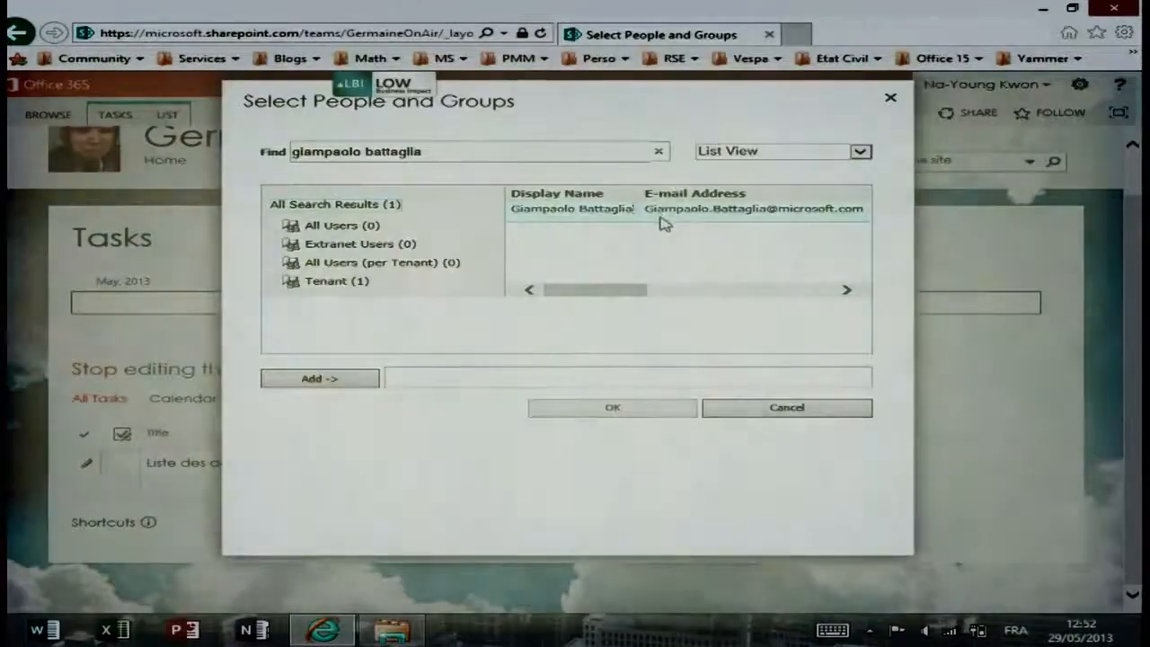
{"action": "left_click", "coordinate": [672, 216]}
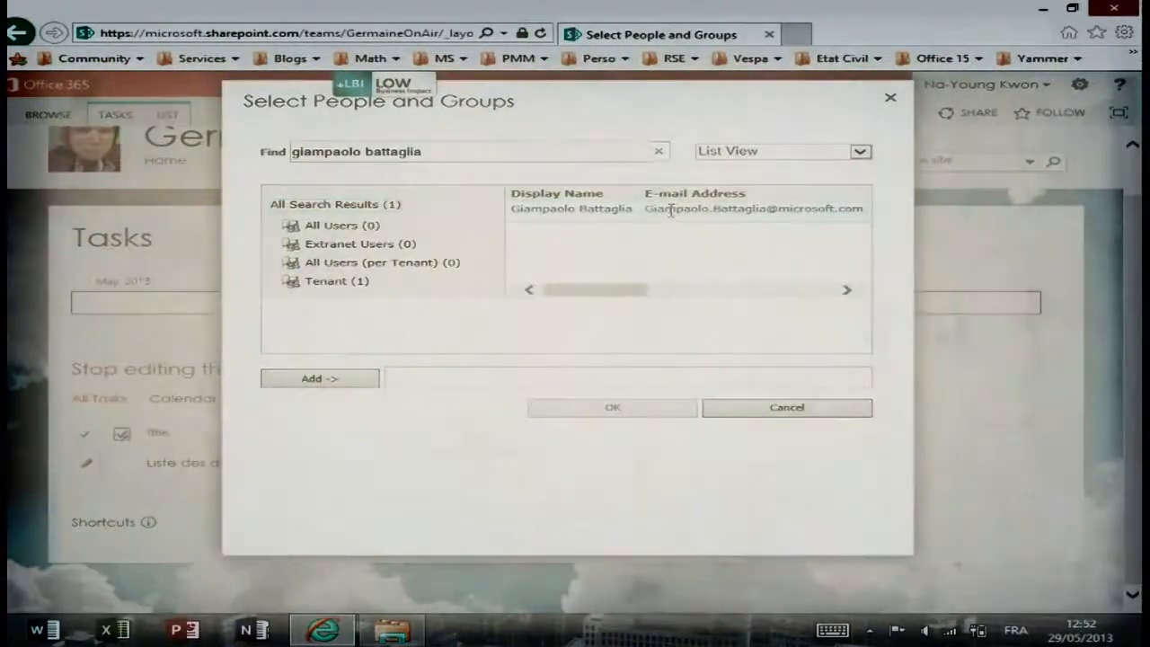
{"action": "left_click", "coordinate": [355, 378]}
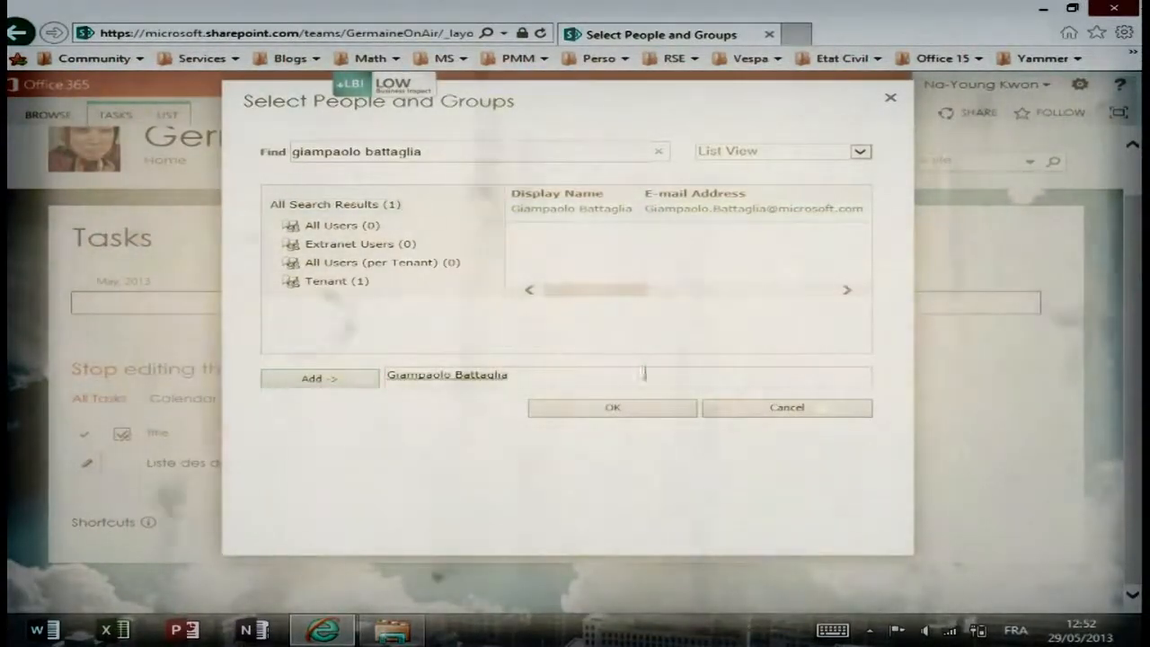
{"action": "left_click", "coordinate": [609, 409]}
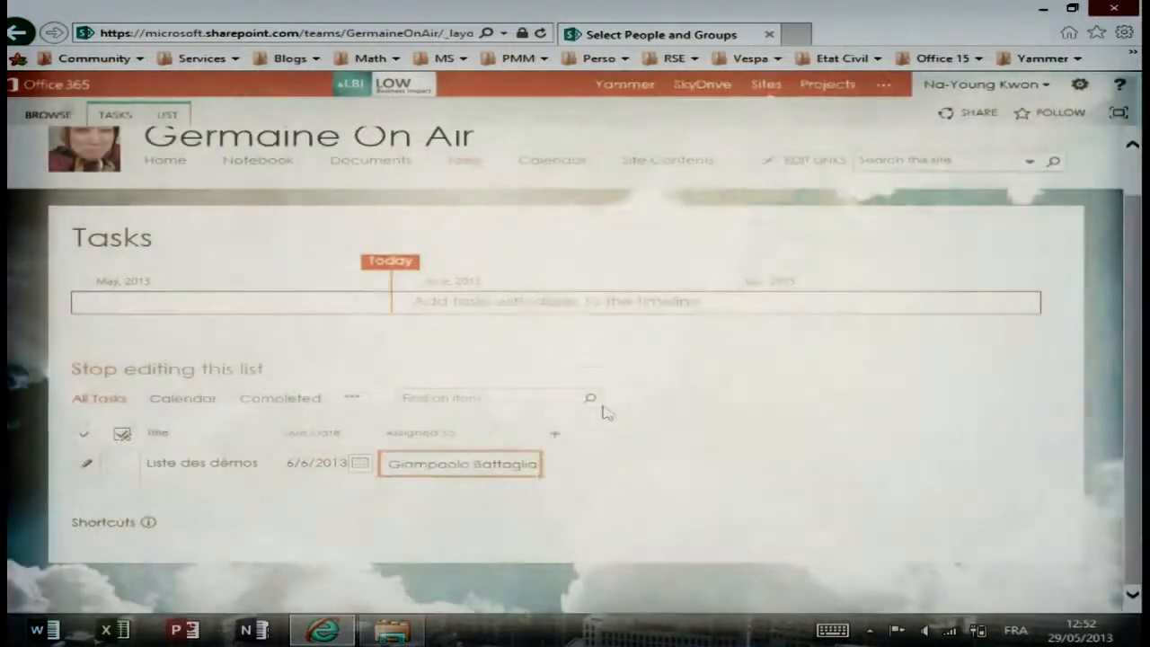
Save the first task and start a second task titled 'Scripter les scénarios'.
{"action": "left_click", "coordinate": [232, 488]}
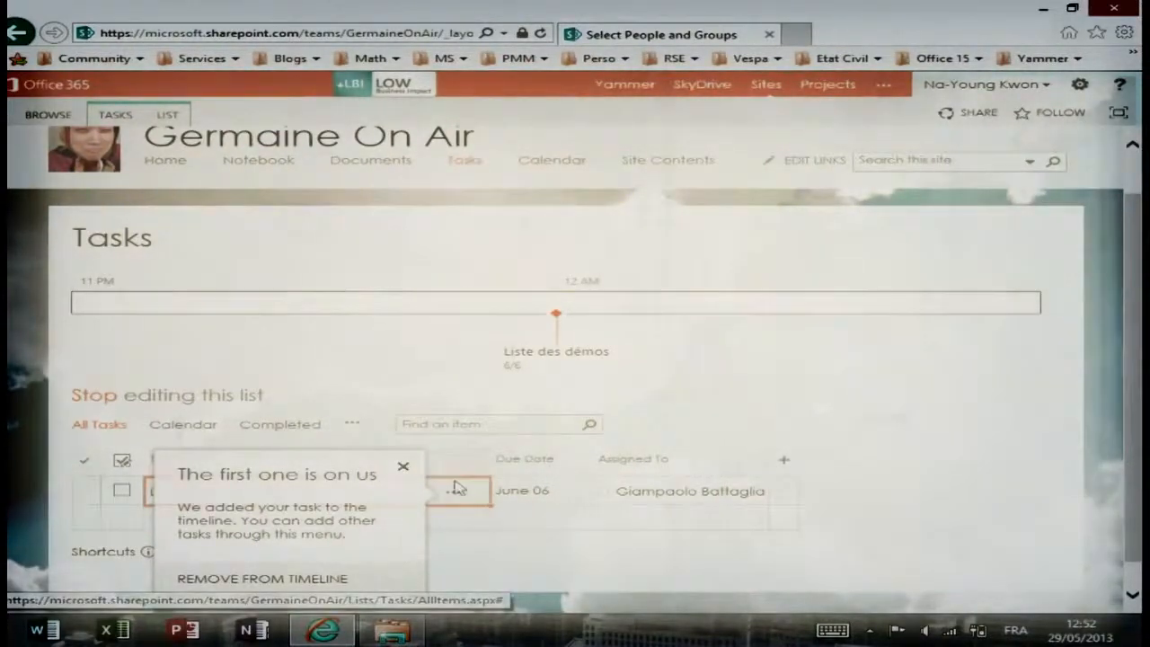
{"action": "left_click", "coordinate": [404, 464]}
{"action": "left_click", "coordinate": [396, 520]}
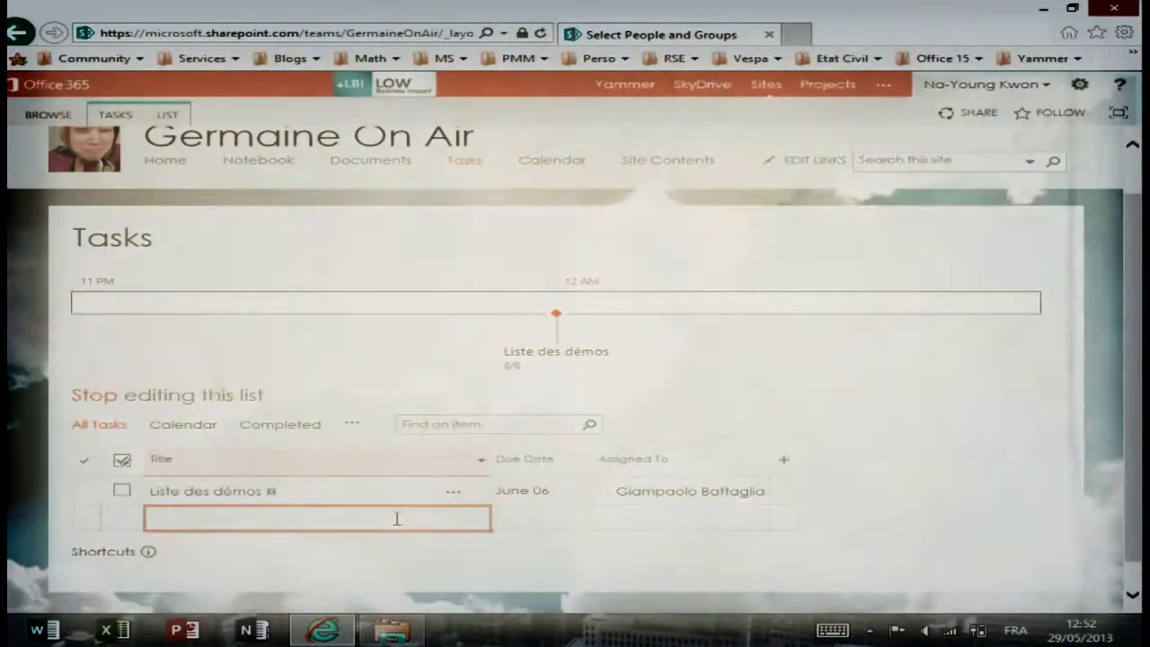
{"action": "type", "text": "Scripter "}
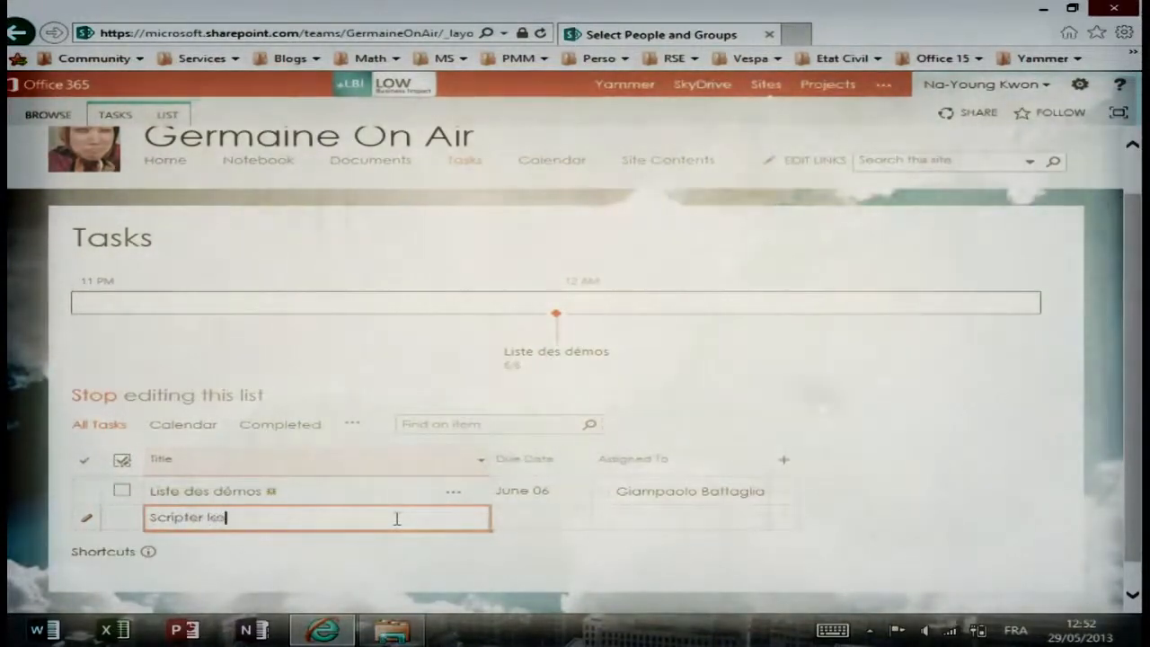
{"action": "type", "text": "les scénario"}
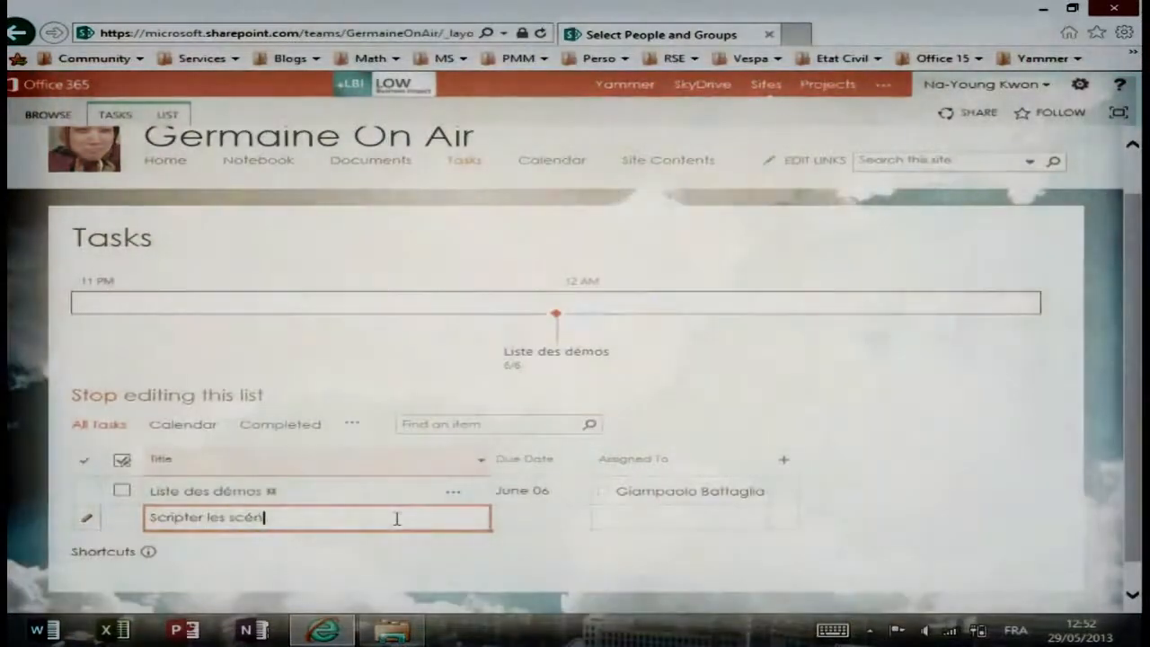
Correct the second task's title and set its due date to June 12, 2013.
{"action": "left_click", "coordinate": [547, 525]}
{"action": "left_click", "coordinate": [473, 522]}
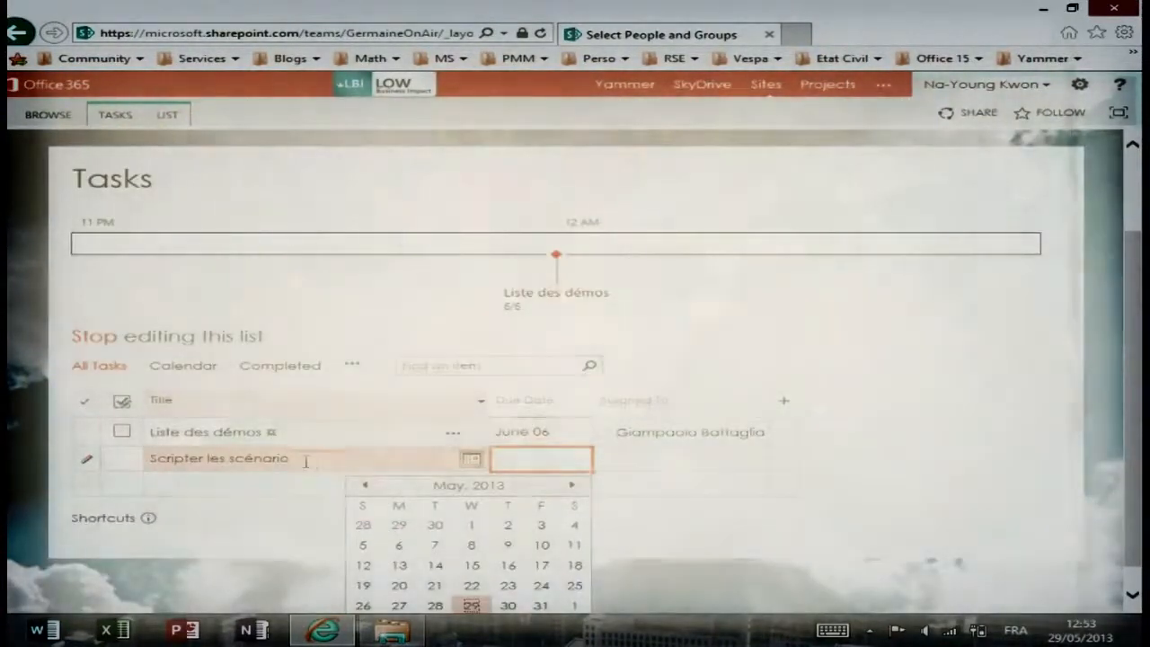
{"action": "left_click", "coordinate": [305, 463]}
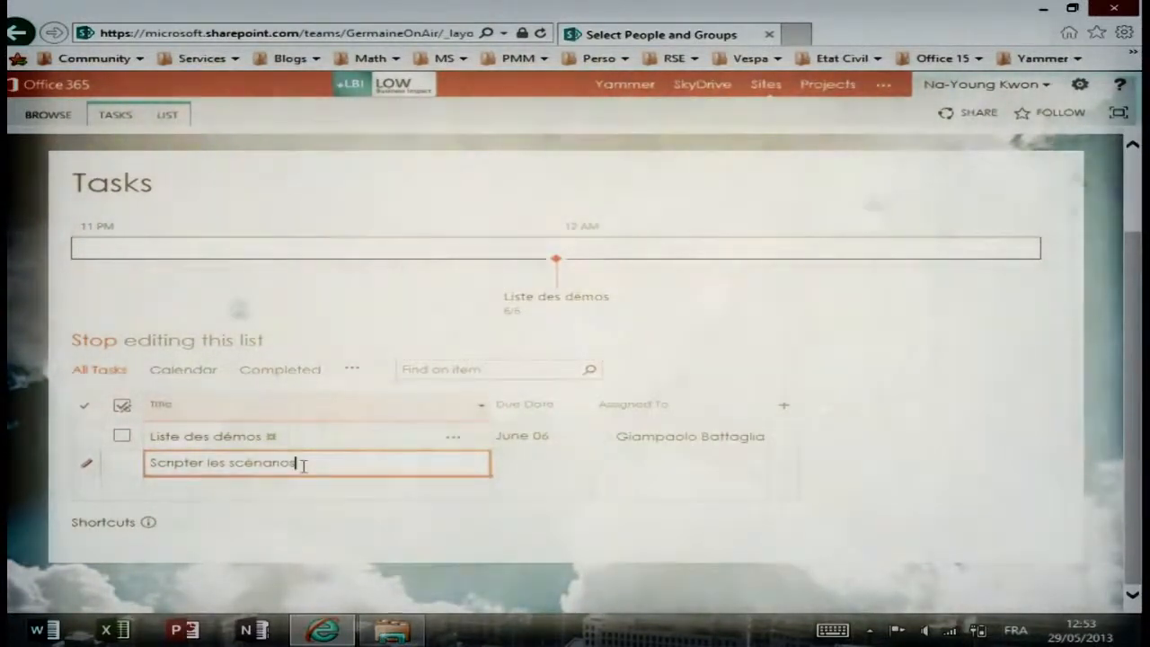
{"action": "left_click", "coordinate": [539, 463]}
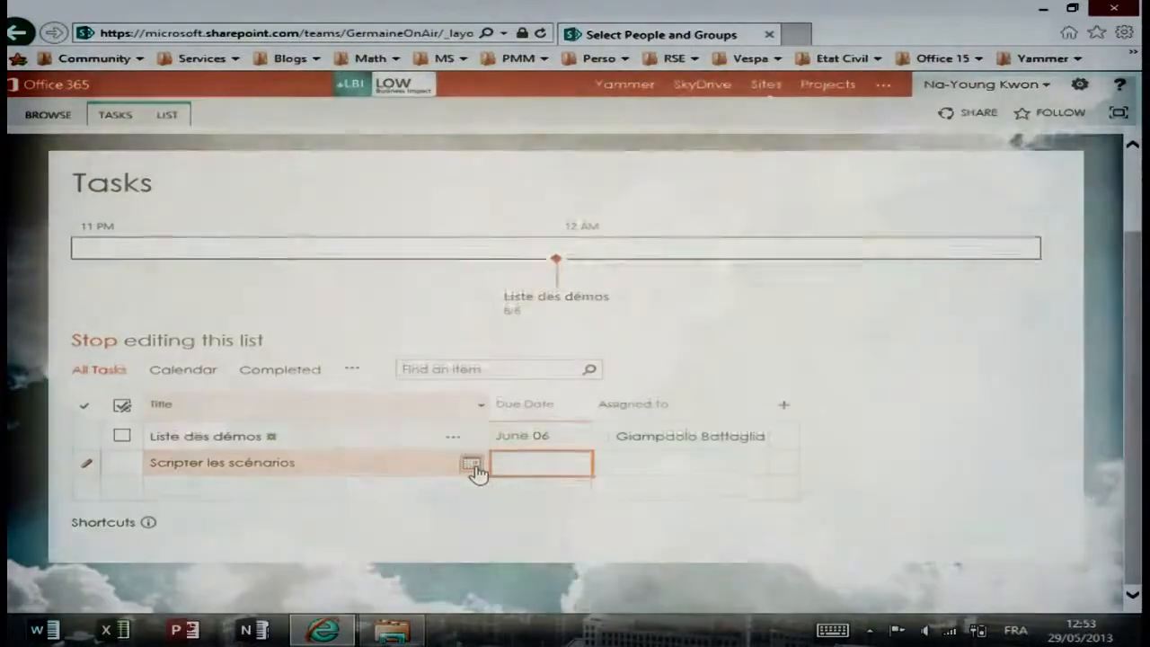
{"action": "left_click", "coordinate": [475, 467]}
{"action": "left_click", "coordinate": [573, 488]}
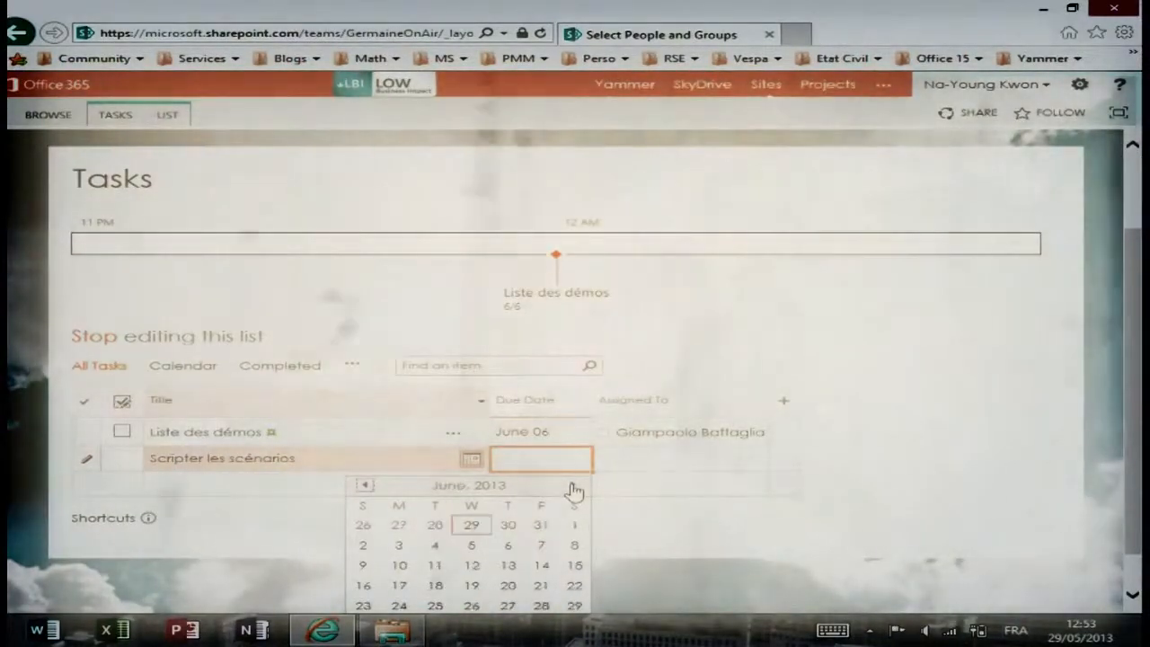
{"action": "left_click", "coordinate": [474, 567]}
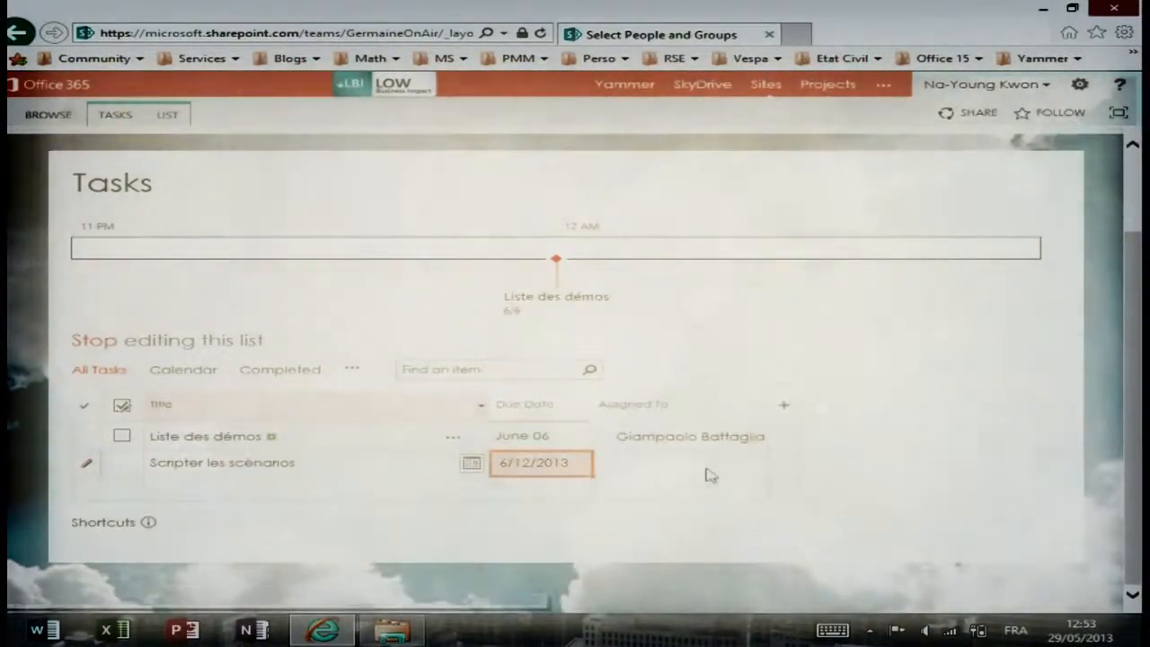
Assign Scripter les scénarios to the team member by name and save the row.
{"action": "left_click", "coordinate": [709, 465]}
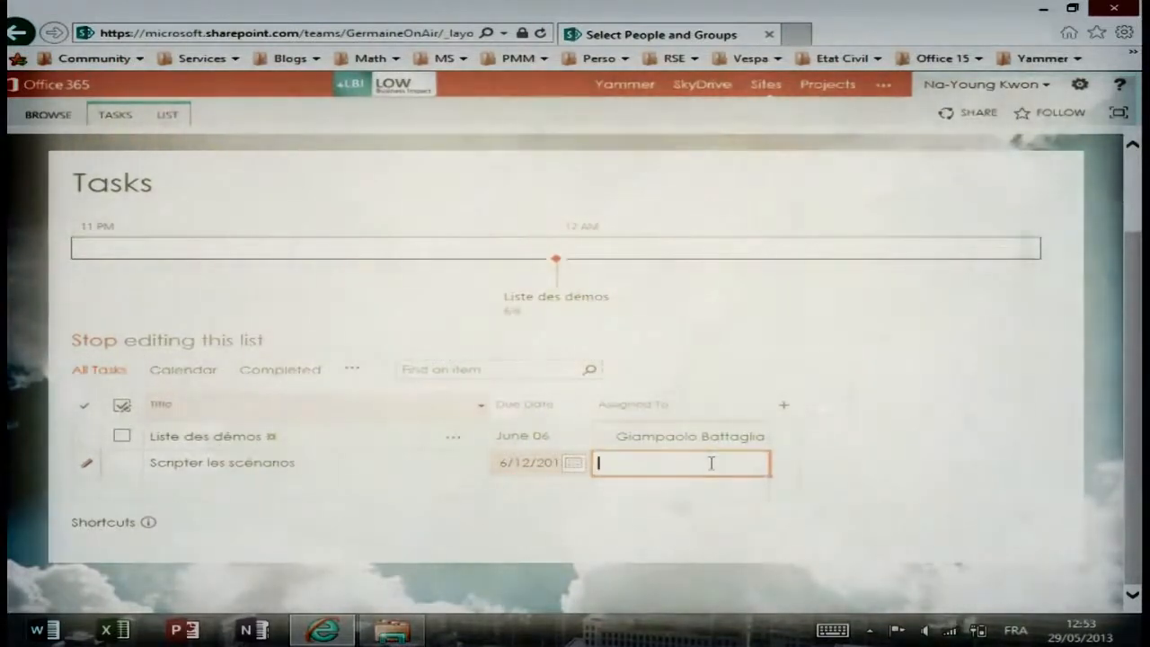
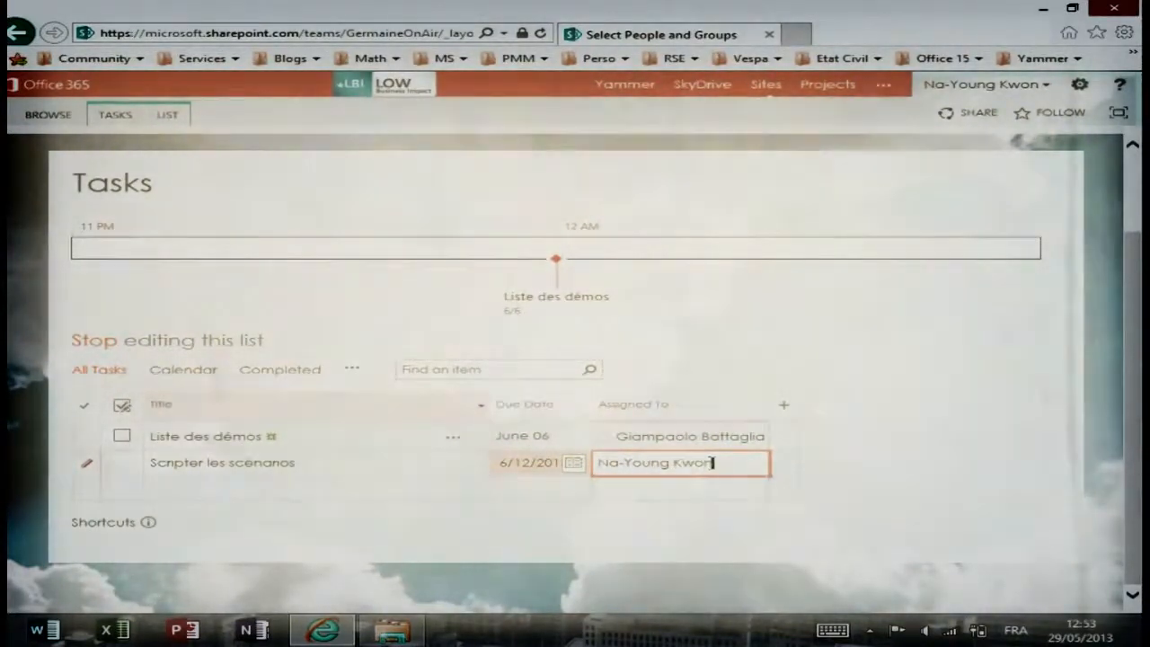
{"action": "key", "text": "Return"}
{"action": "left_click", "coordinate": [297, 489]}
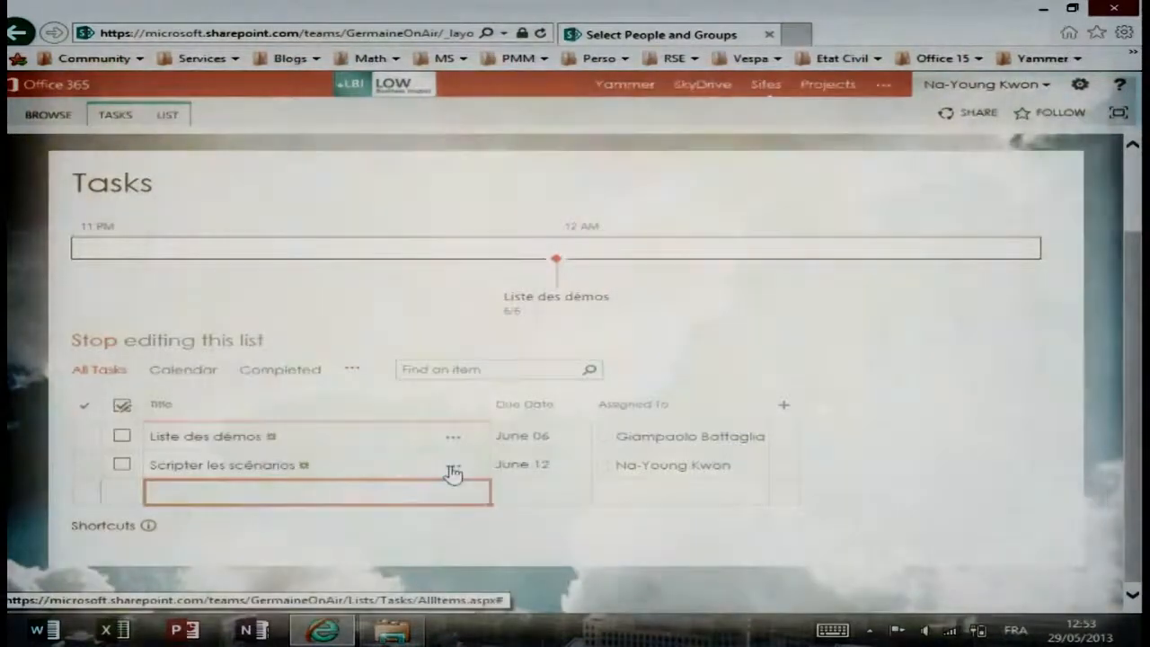
{"action": "left_click", "coordinate": [454, 473]}
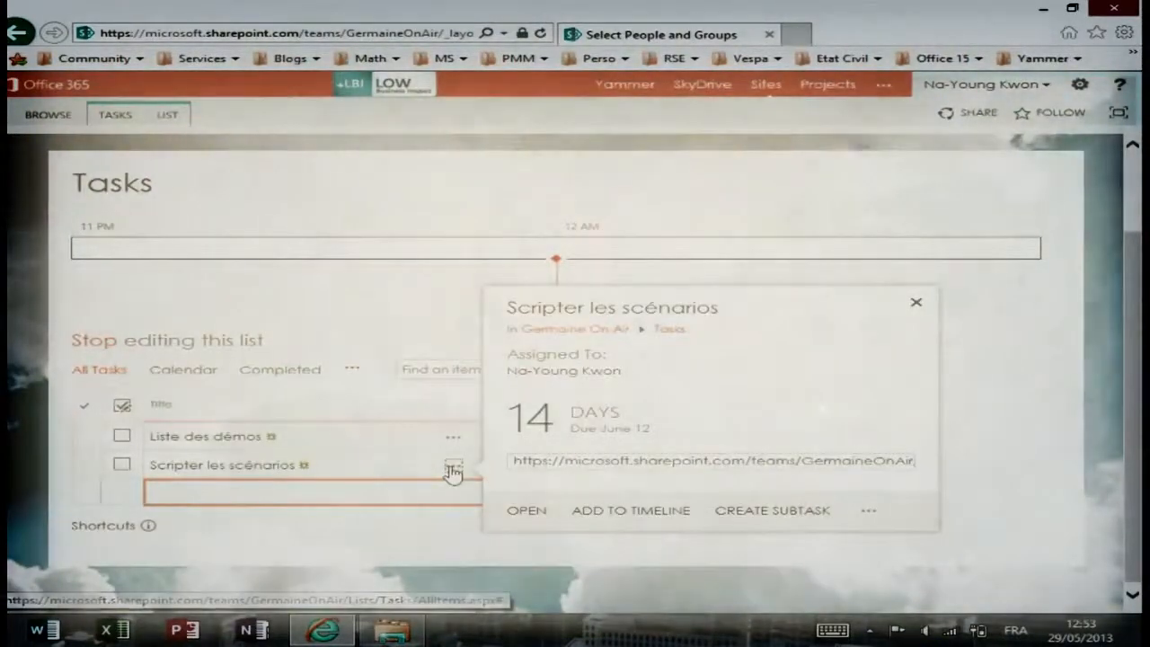
Add Scripter les scénarios to the timeline, with Liste des démos labelled below and Scripter above.
{"action": "left_click", "coordinate": [637, 510]}
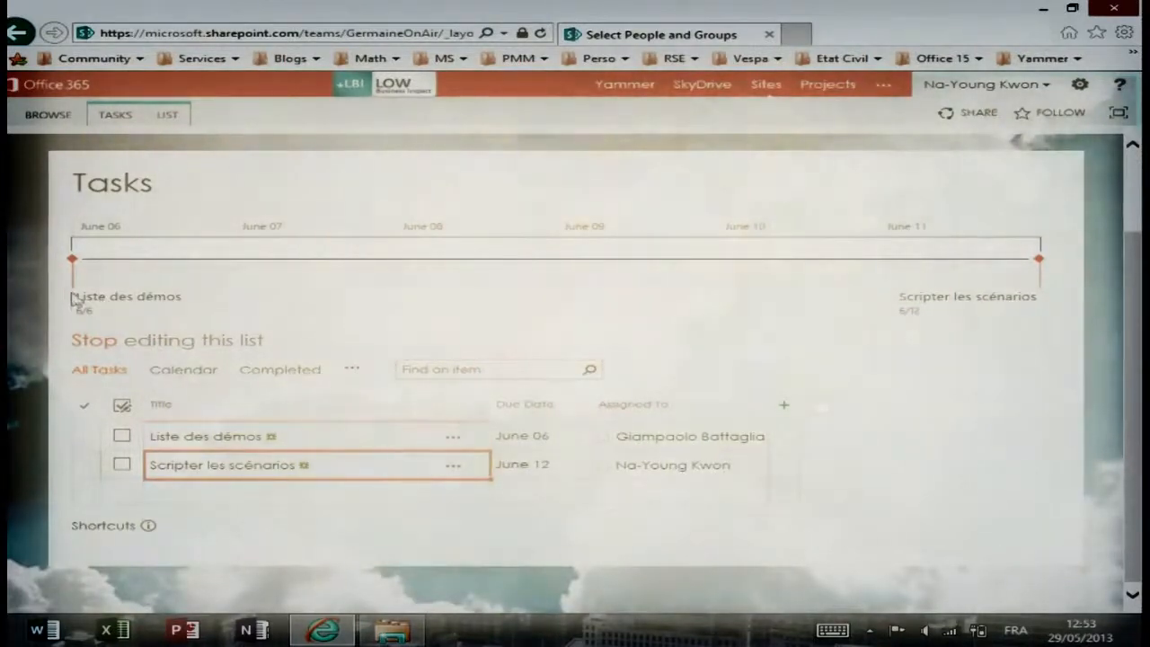
{"action": "left_click_drag", "start_coordinate": [101, 310], "coordinate": [261, 286]}
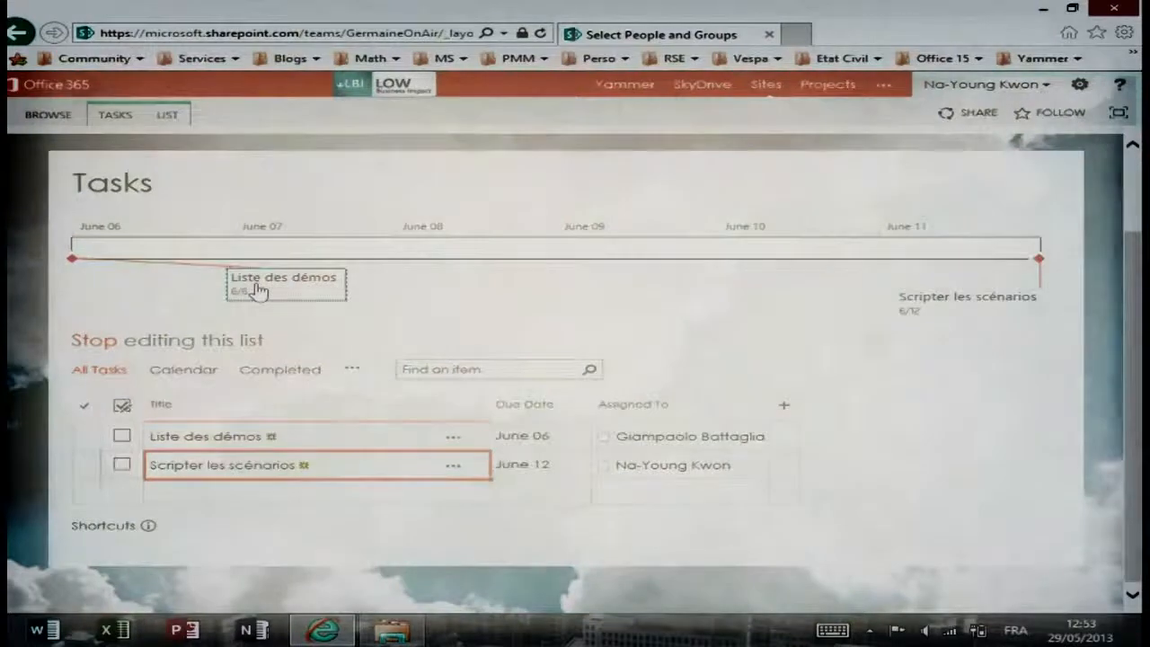
{"action": "left_click", "coordinate": [930, 304]}
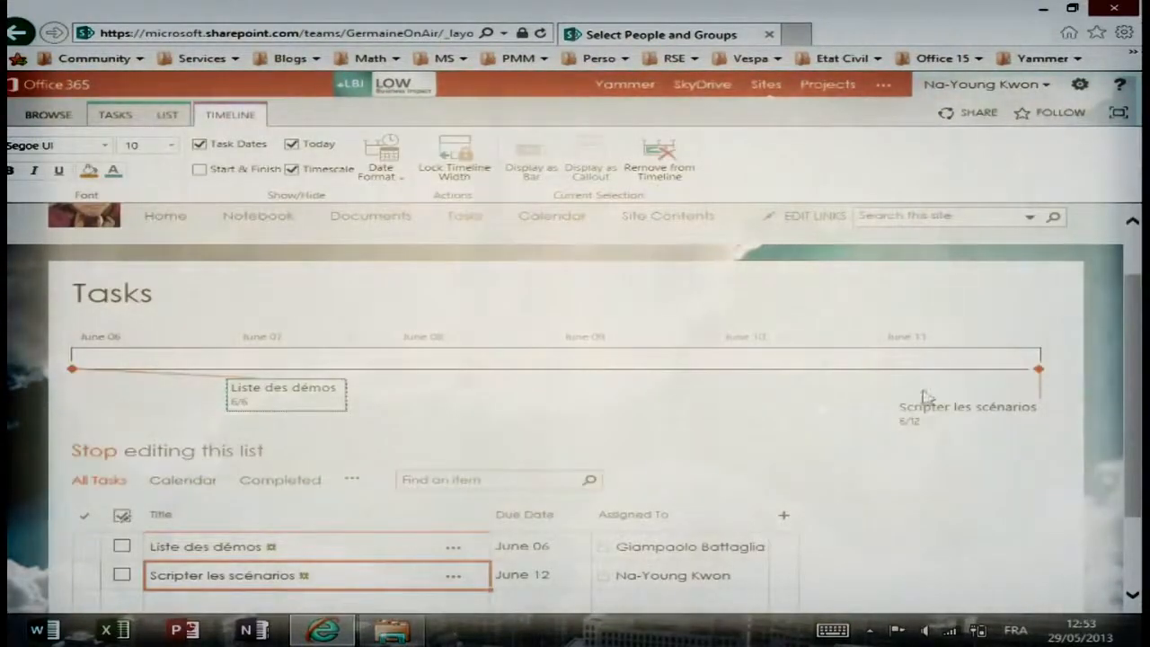
{"action": "left_click_drag", "start_coordinate": [925, 426], "coordinate": [798, 285]}
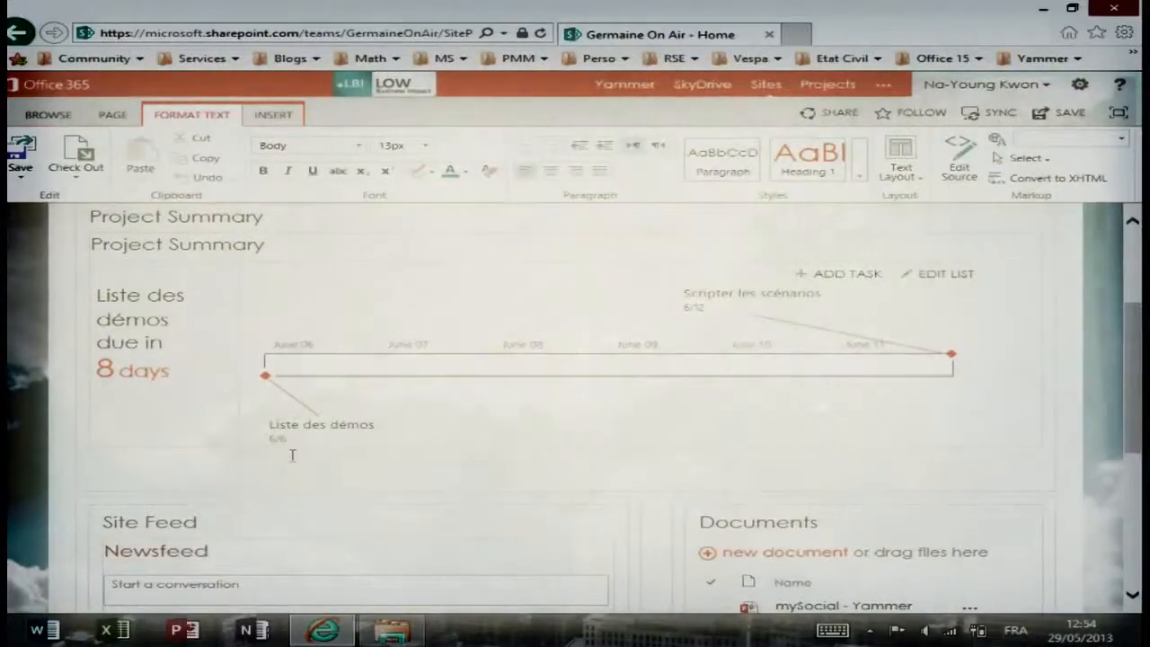
Type the placeholder text 'ojdsss' in the page body below the Project Summary timeline.
{"action": "type", "text": "ojdsss"}
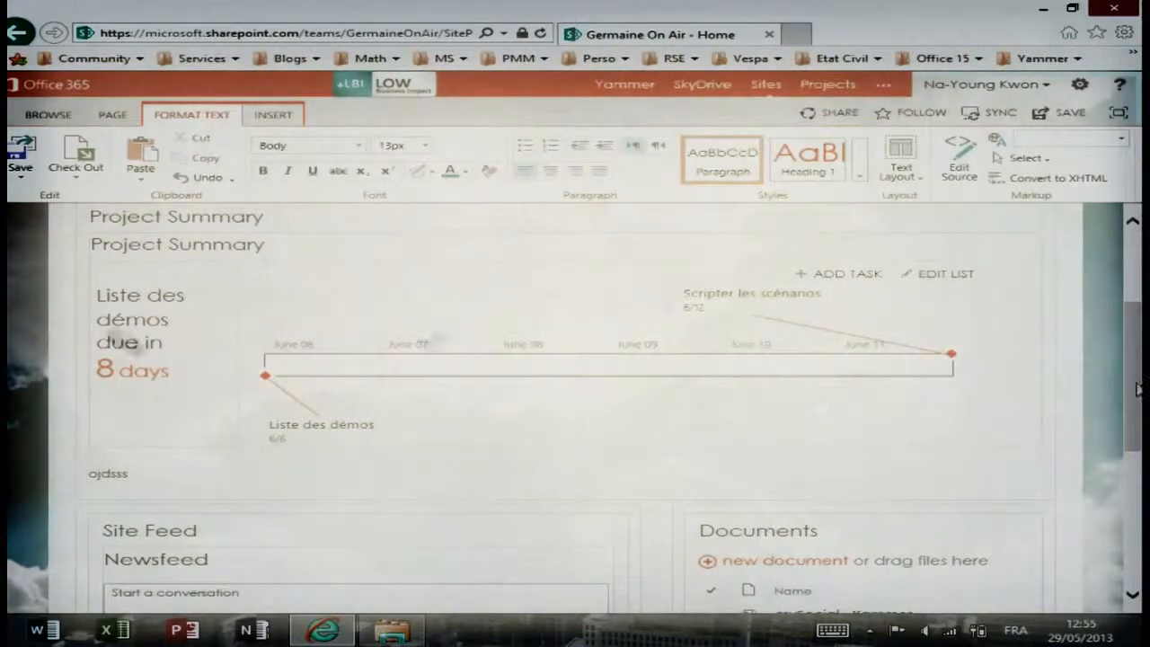
Delete the Site Feed web part from the home page and confirm its removal.
{"action": "scroll", "coordinate": [531, 363], "scroll_direction": "down", "scroll_amount": 3}
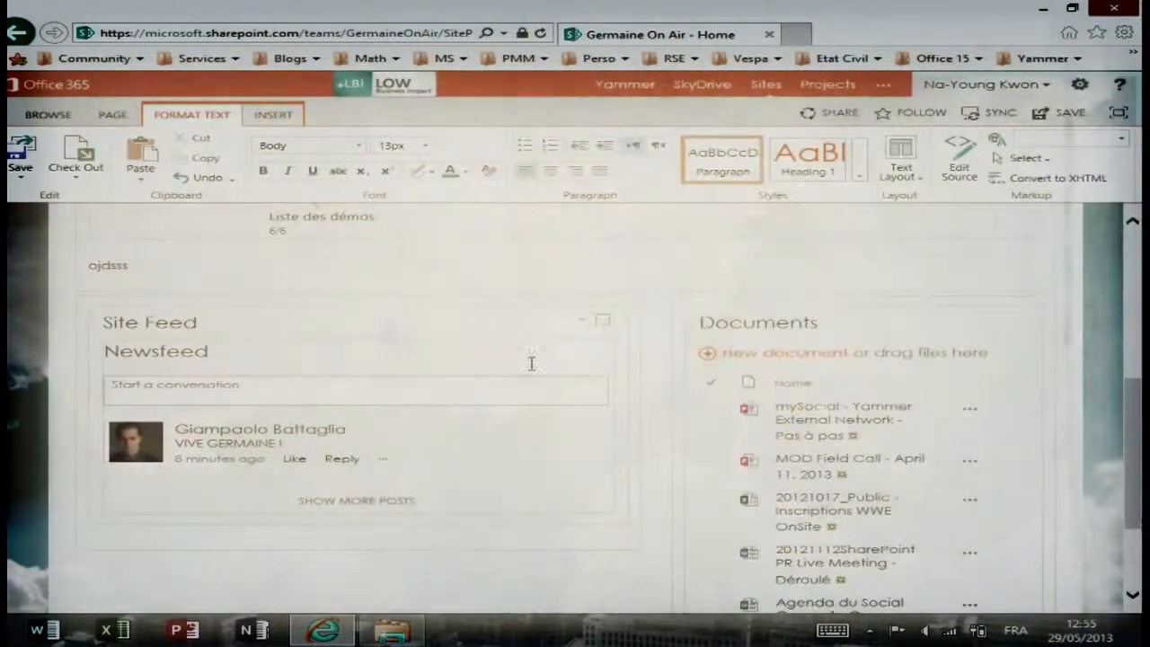
{"action": "left_click", "coordinate": [580, 326]}
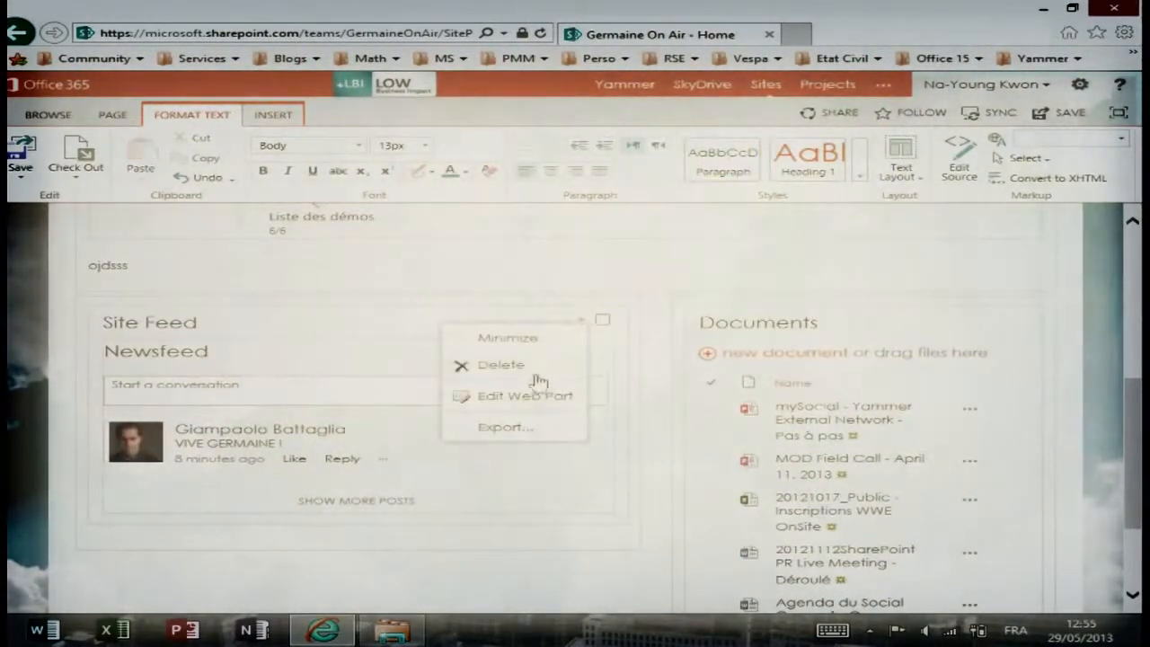
{"action": "left_click", "coordinate": [549, 369]}
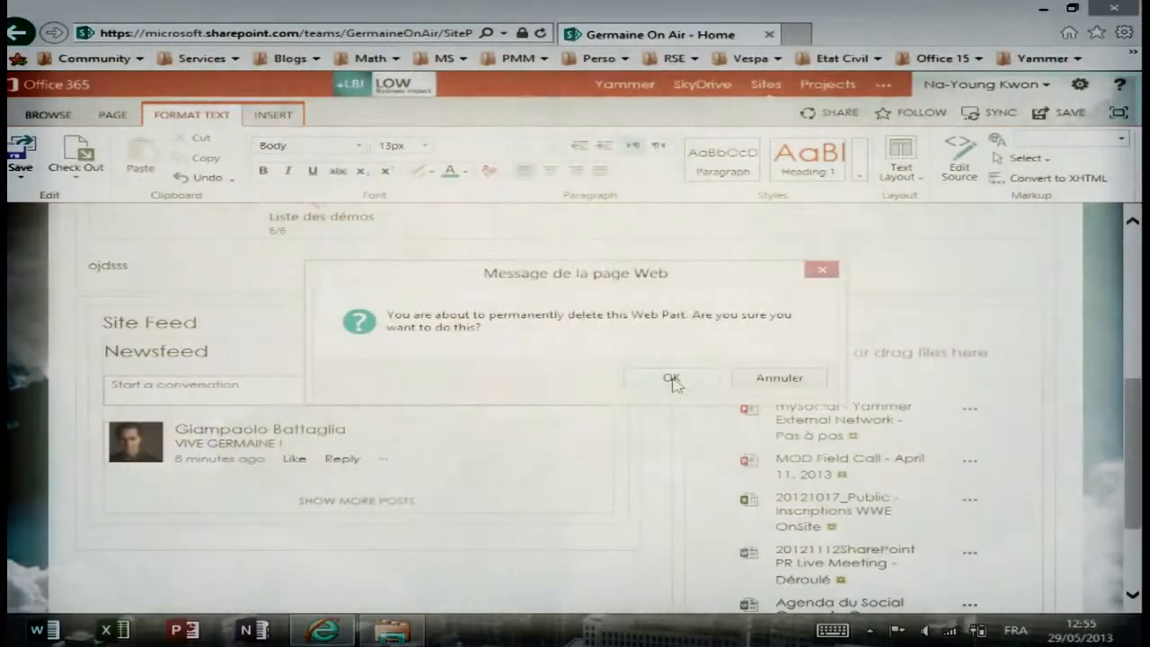
{"action": "left_click", "coordinate": [672, 379]}
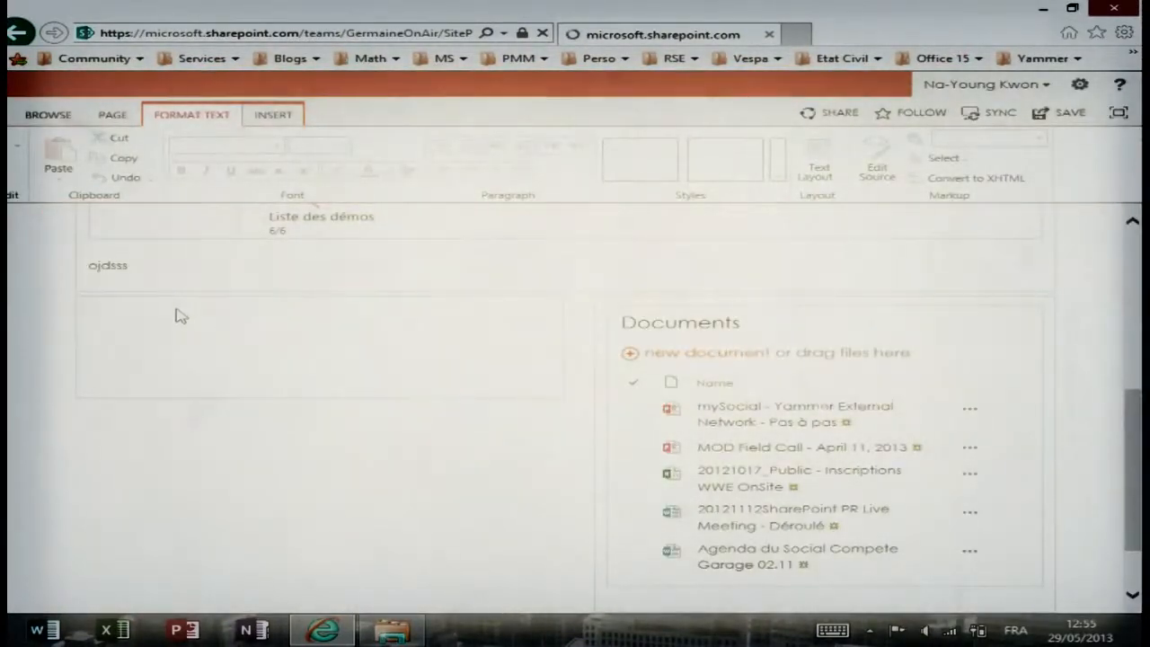
Insert a Calendar app part into the emptied zone and save the home page.
{"action": "left_click", "coordinate": [117, 319]}
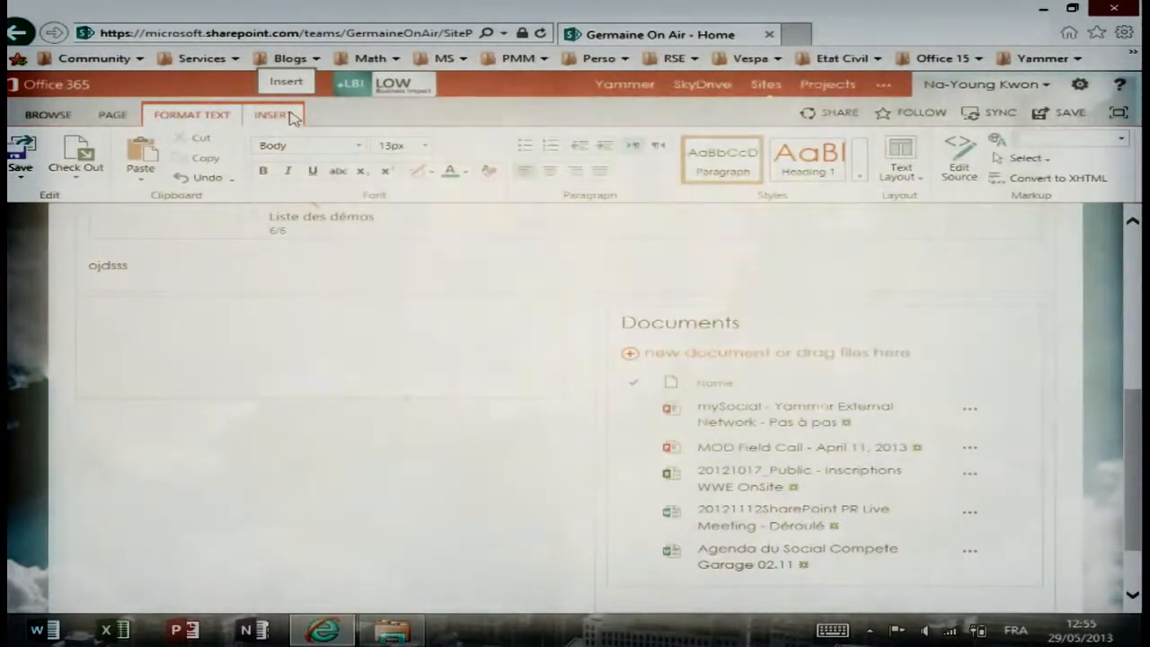
{"action": "left_click", "coordinate": [272, 115]}
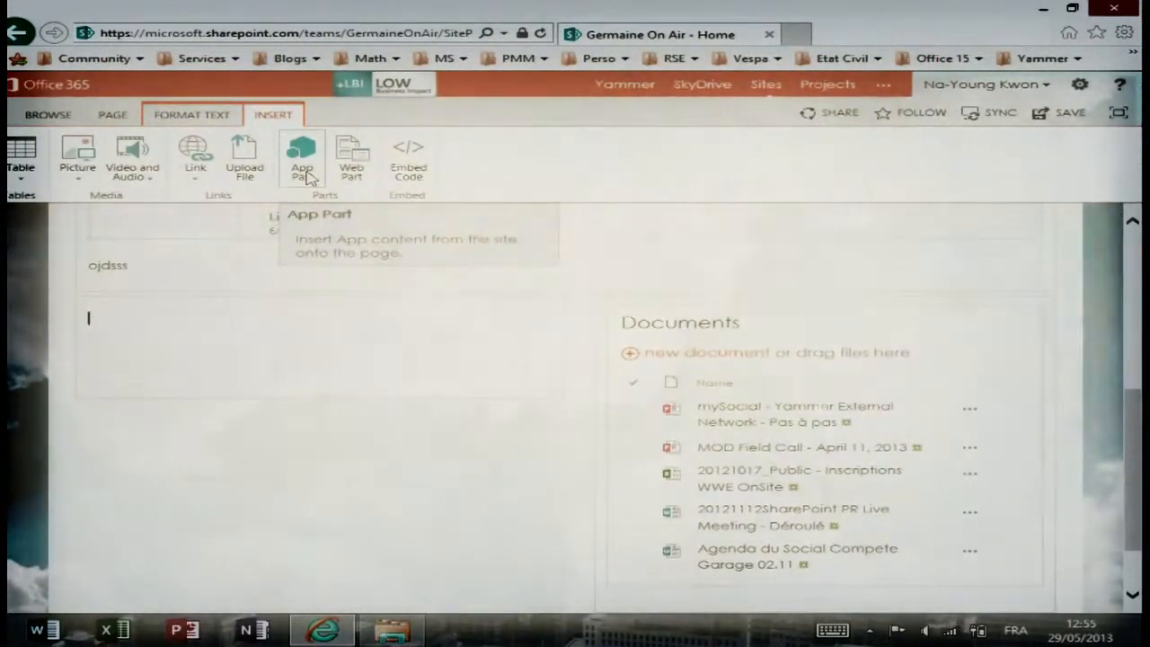
{"action": "left_click", "coordinate": [305, 171]}
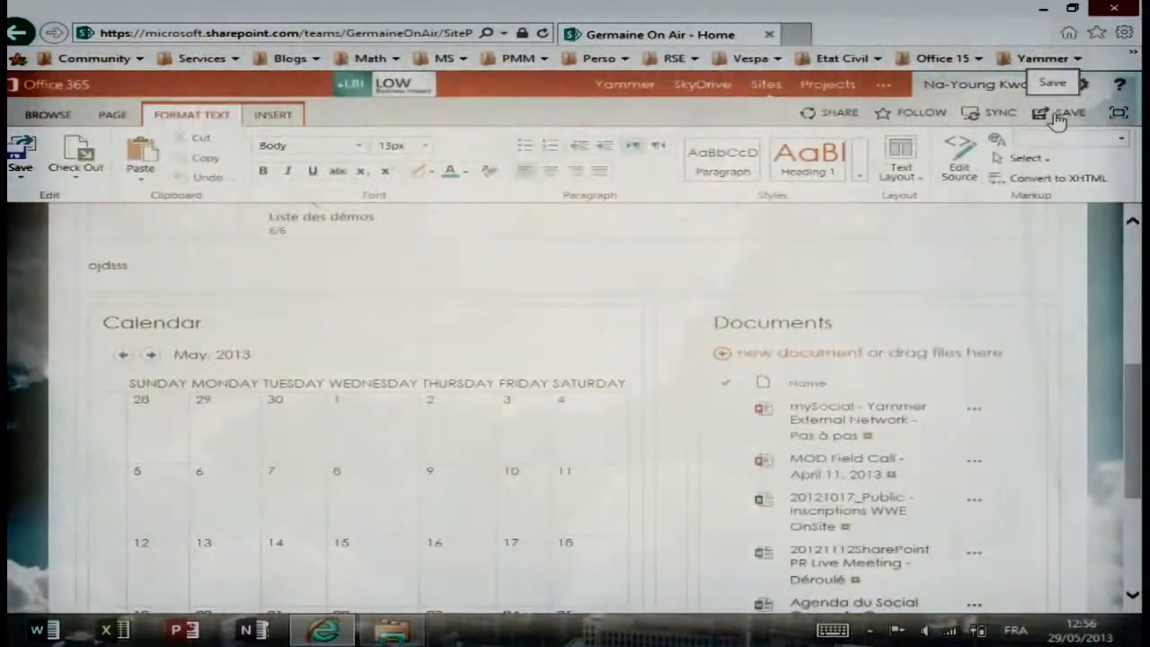
{"action": "left_click", "coordinate": [1058, 119]}
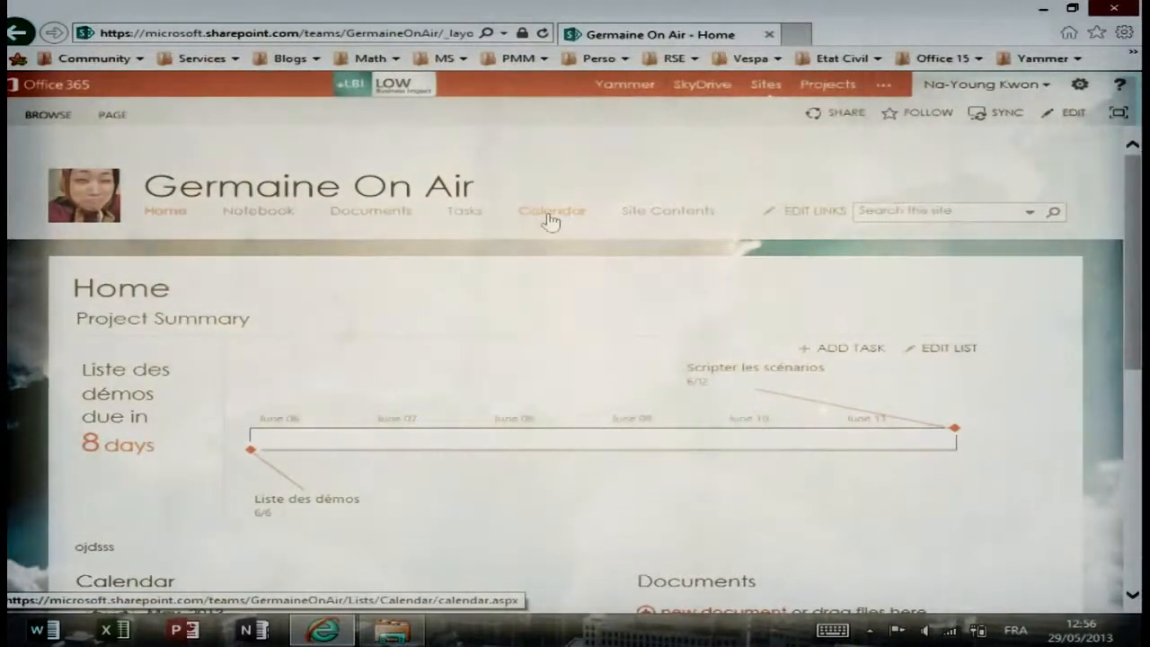
Open the site's Calendar and bring up its EVENTS and CALENDAR ribbon commands.
{"action": "left_click", "coordinate": [551, 213]}
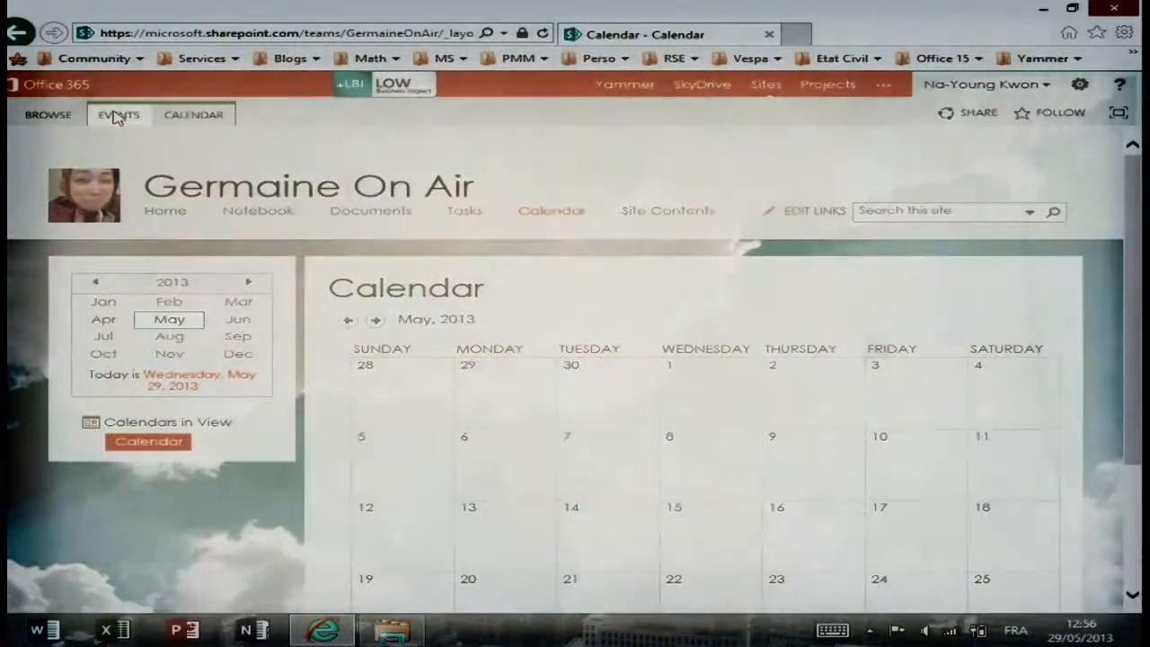
{"action": "left_click", "coordinate": [117, 115]}
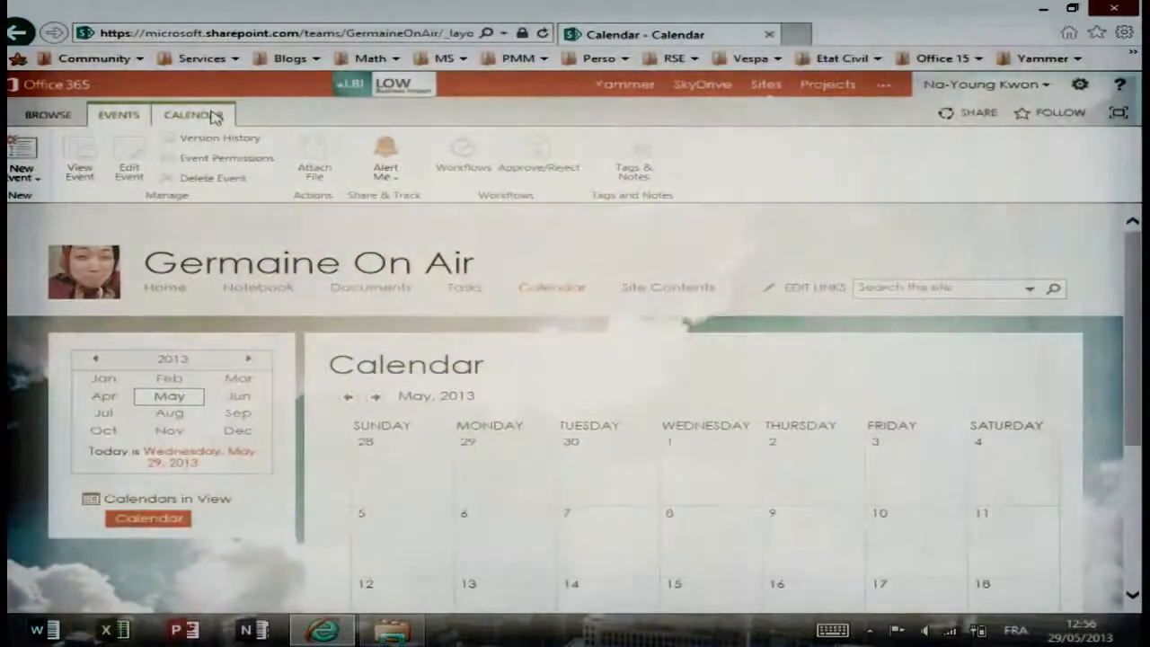
{"action": "left_click", "coordinate": [216, 121]}
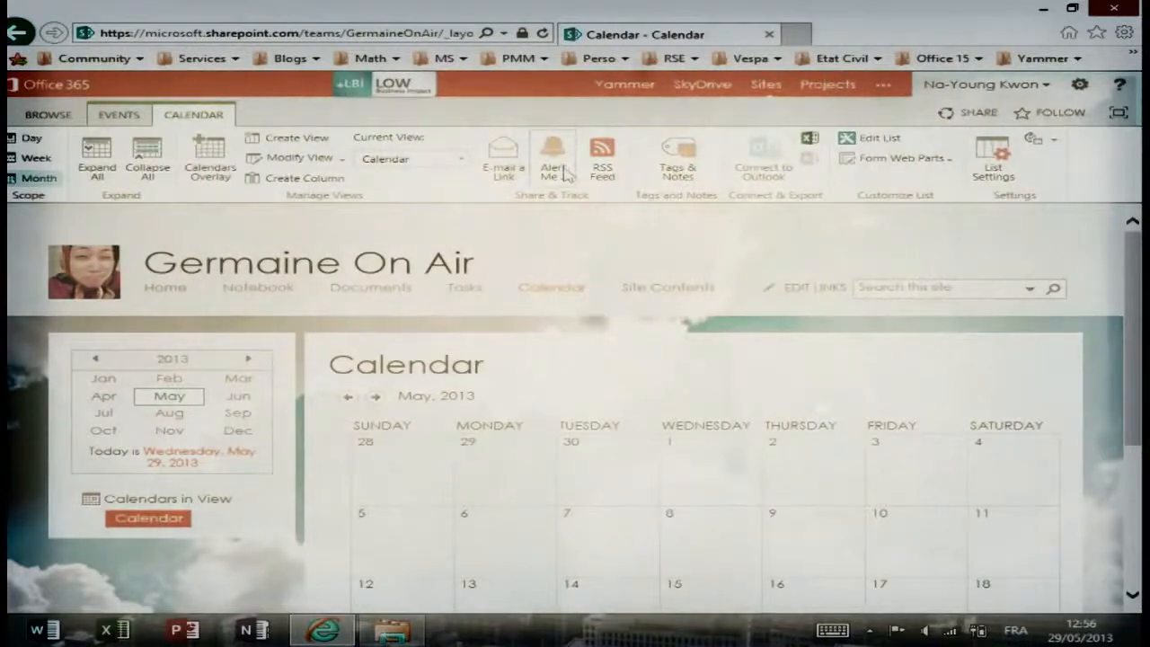